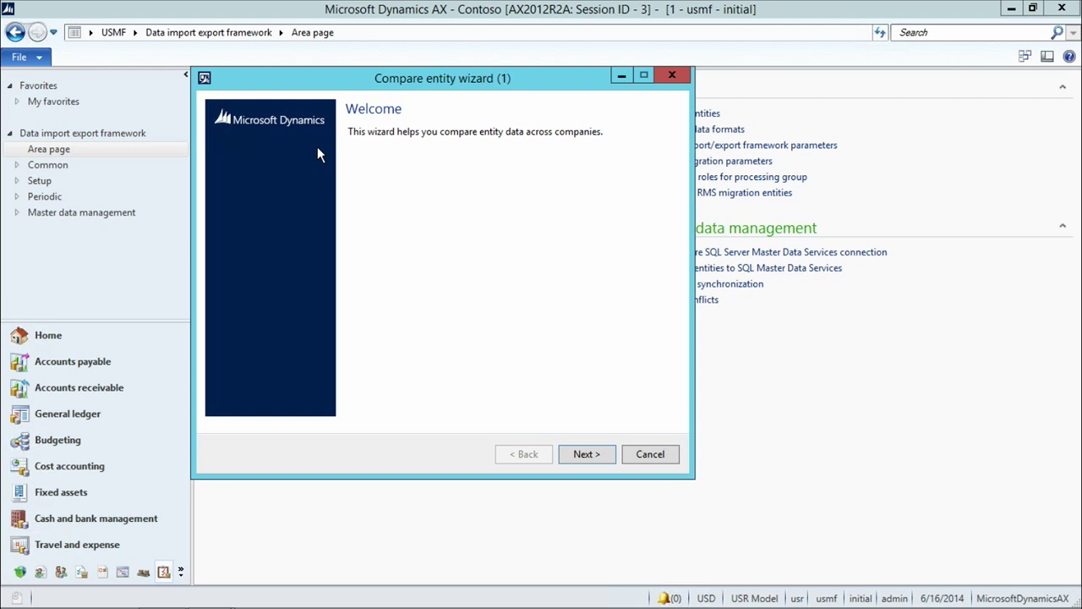
Step: Name the comparison processing group Compare_Customers in the compare entity wizard
{"action": "left_click", "coordinate": [586, 457]}
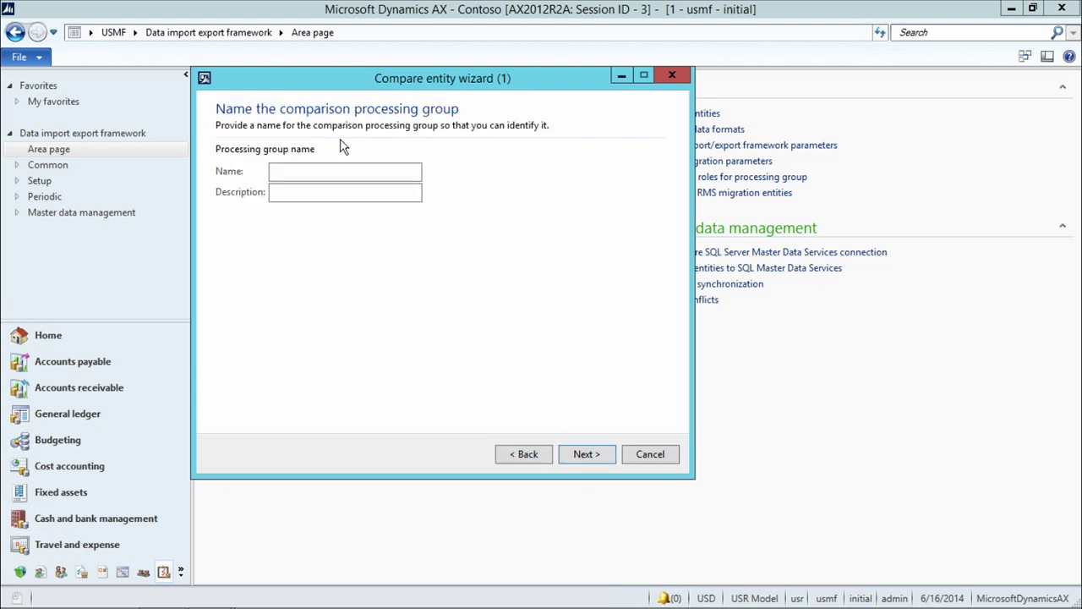
{"action": "left_click", "coordinate": [380, 170]}
{"action": "type", "text": "Compare_Customers"}
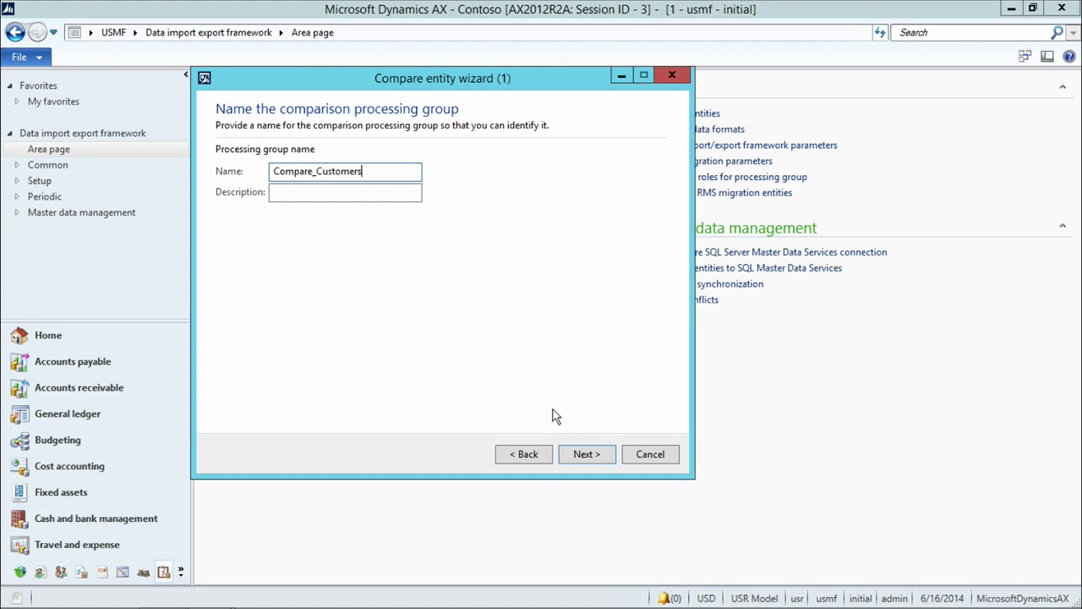
{"action": "left_click", "coordinate": [604, 457]}
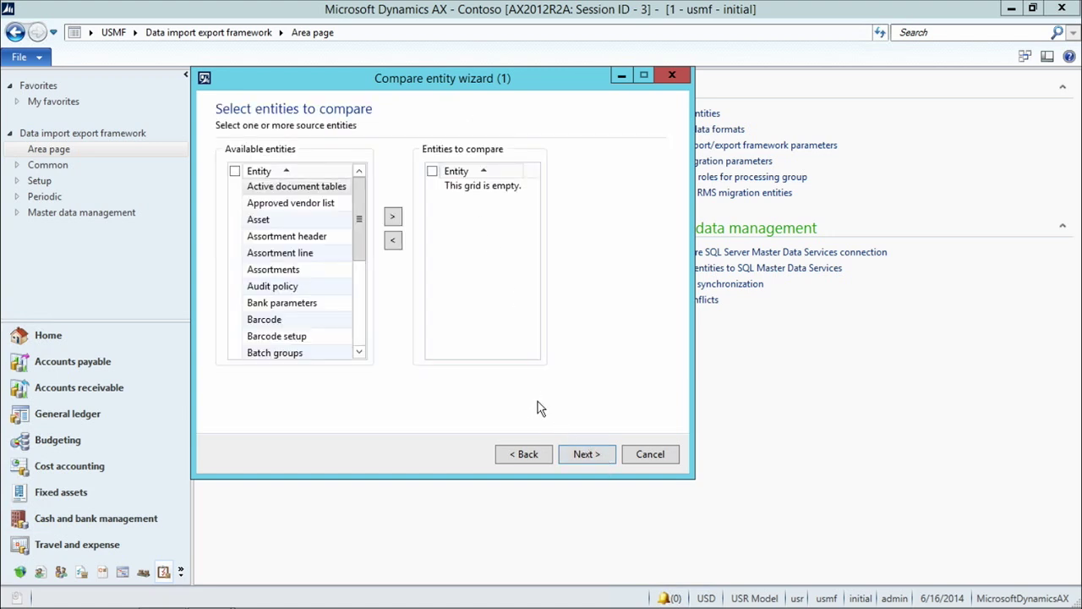
Step: Add the Customer entity to the entities to compare and continue to the company selection
{"action": "left_click", "coordinate": [360, 305]}
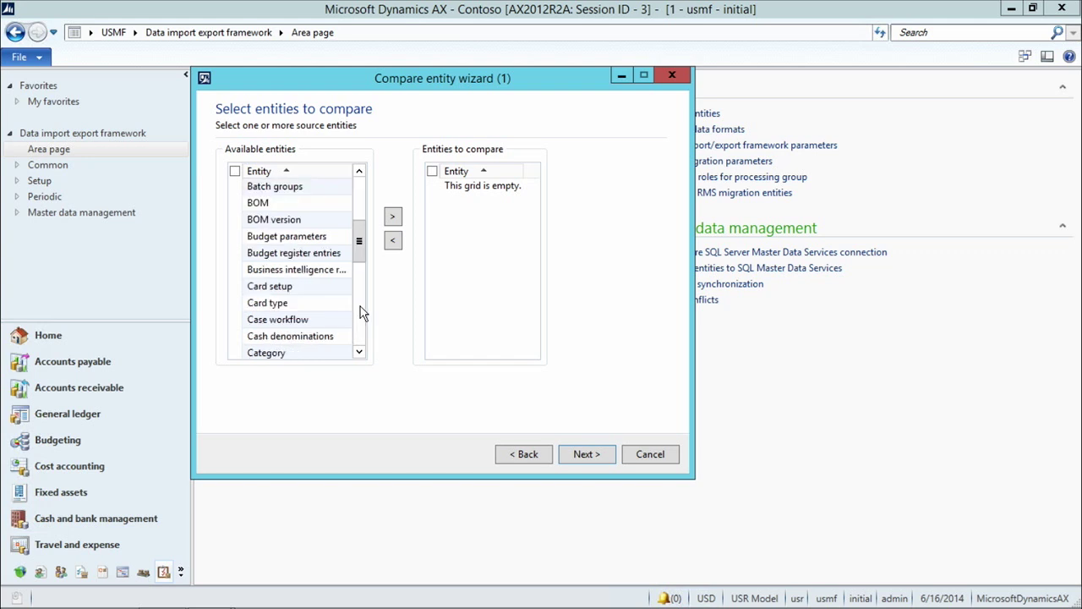
{"action": "left_click", "coordinate": [360, 306]}
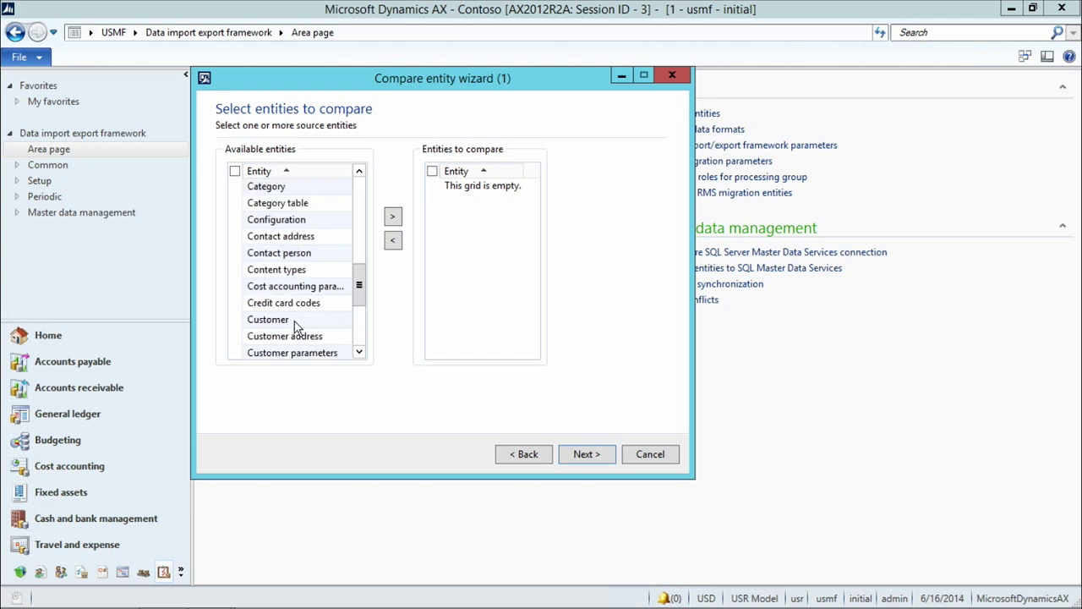
{"action": "left_click", "coordinate": [235, 320]}
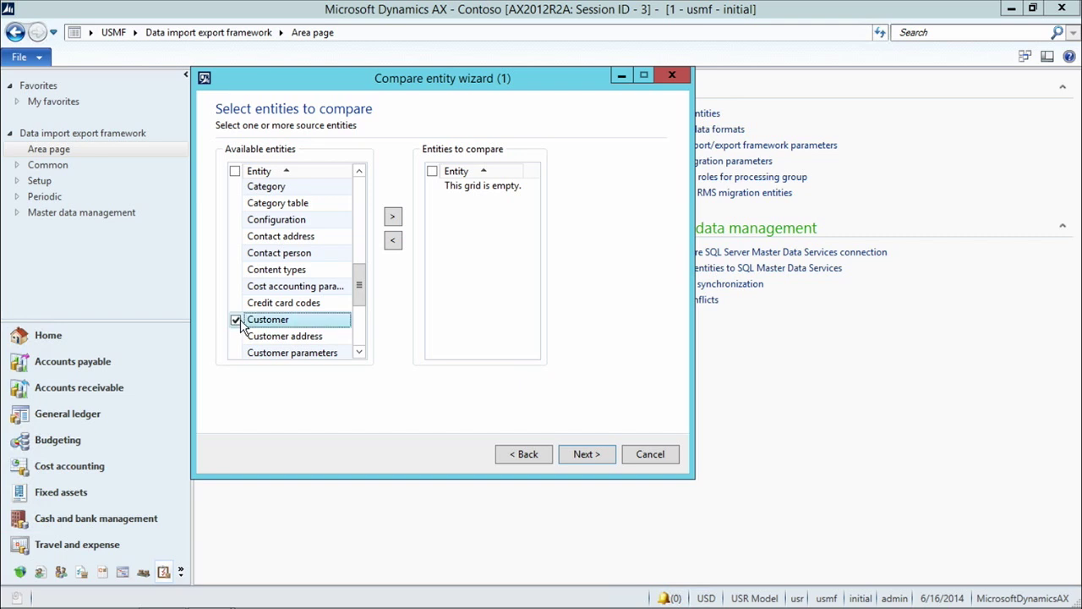
{"action": "left_click", "coordinate": [396, 217]}
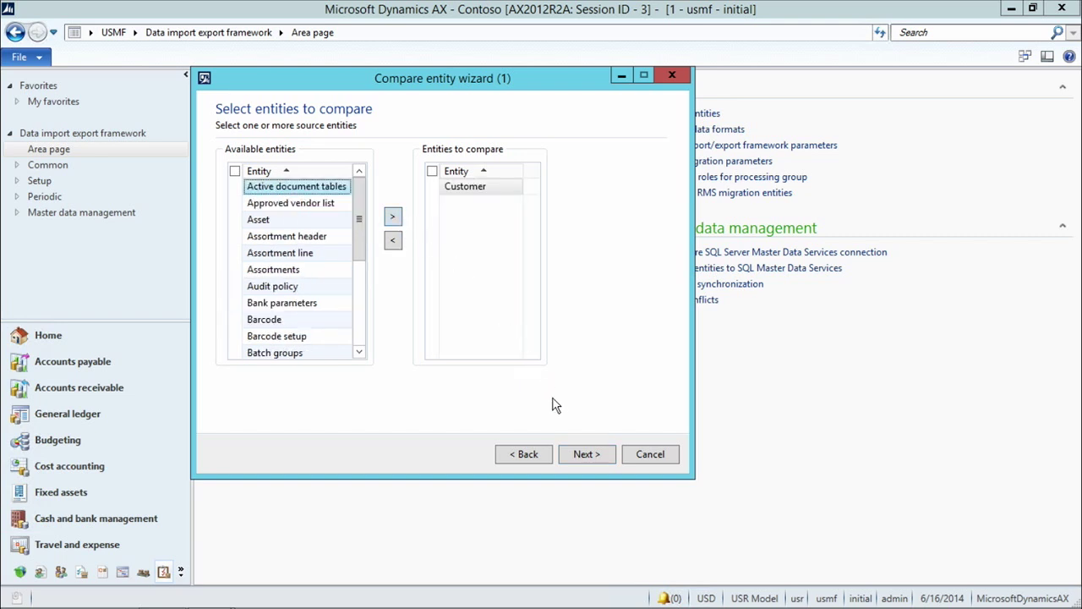
{"action": "left_click", "coordinate": [587, 454]}
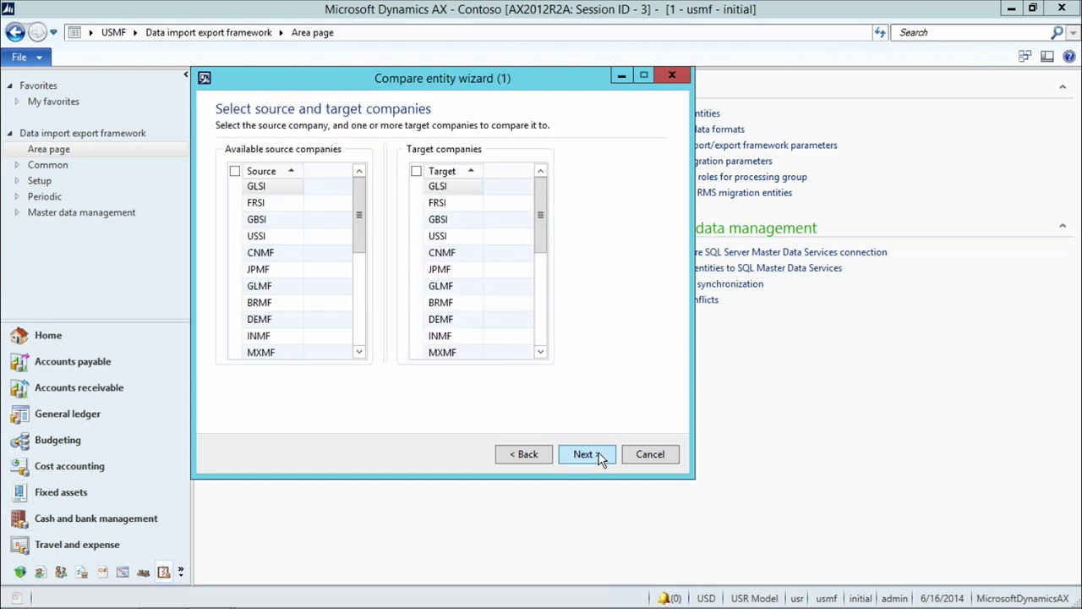
Step: Choose USSI as the source company and USMF as the target company for the comparison
{"action": "left_click", "coordinate": [235, 236]}
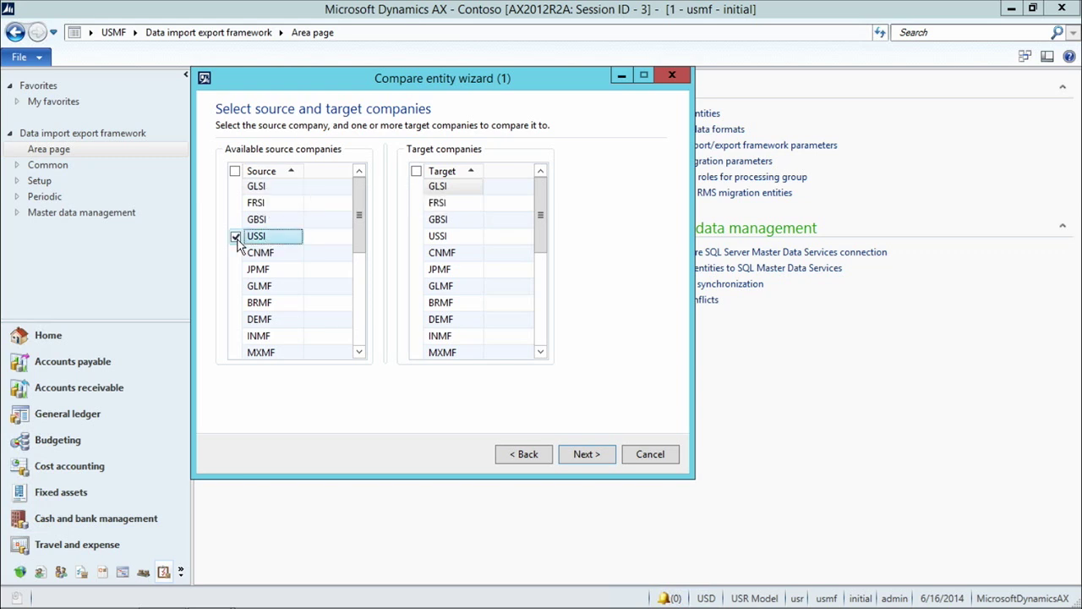
{"action": "left_click", "coordinate": [544, 339]}
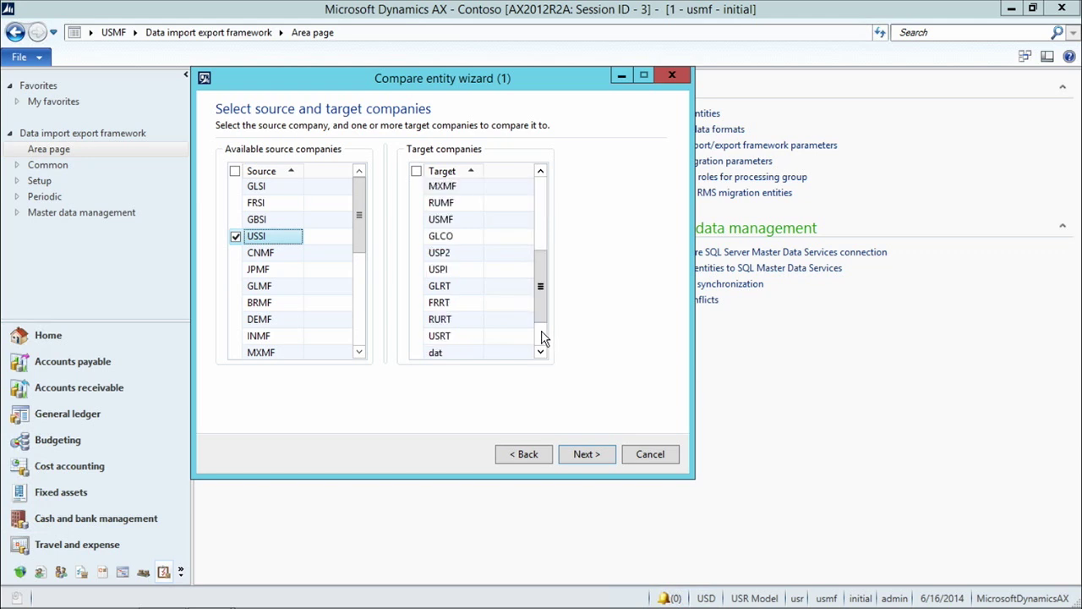
{"action": "left_click", "coordinate": [417, 221]}
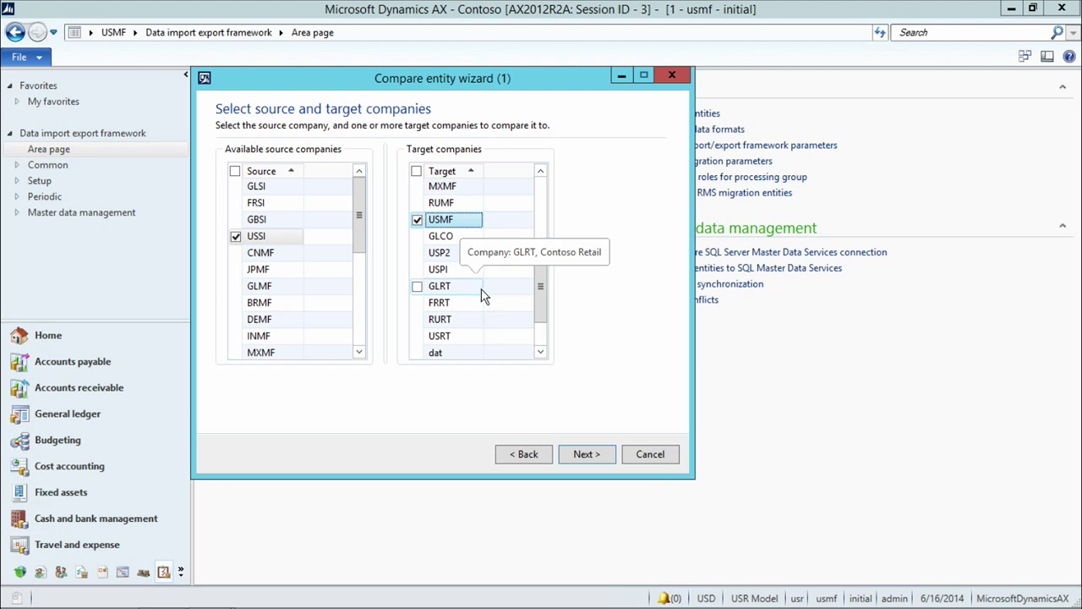
{"action": "left_click", "coordinate": [581, 458]}
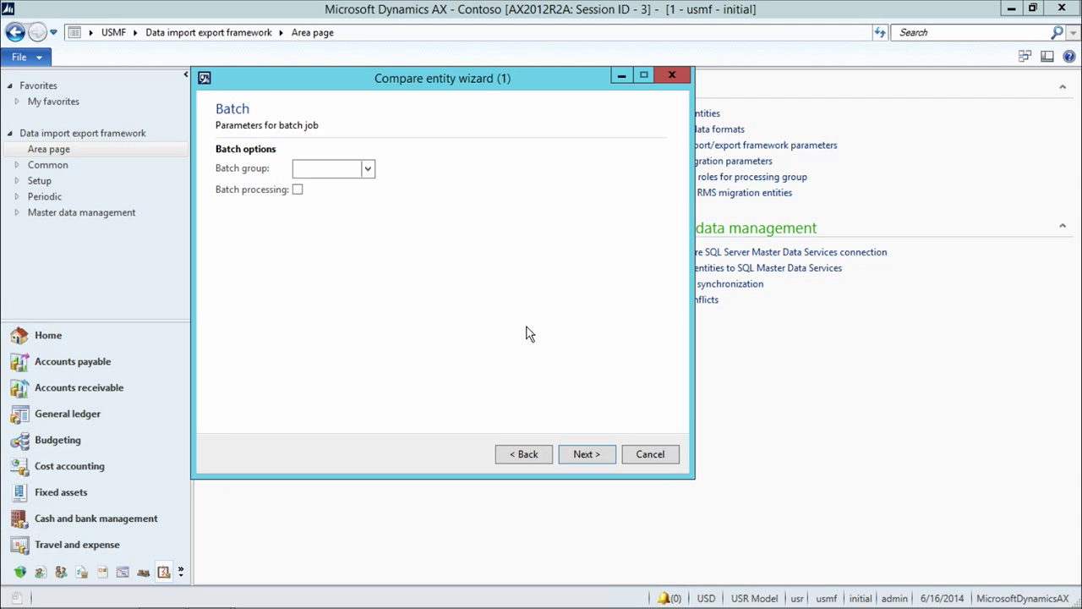
Step: Leave the batch options at their defaults, finish the wizard to run the comparison, and dismiss the resulting log
{"action": "left_click", "coordinate": [577, 457]}
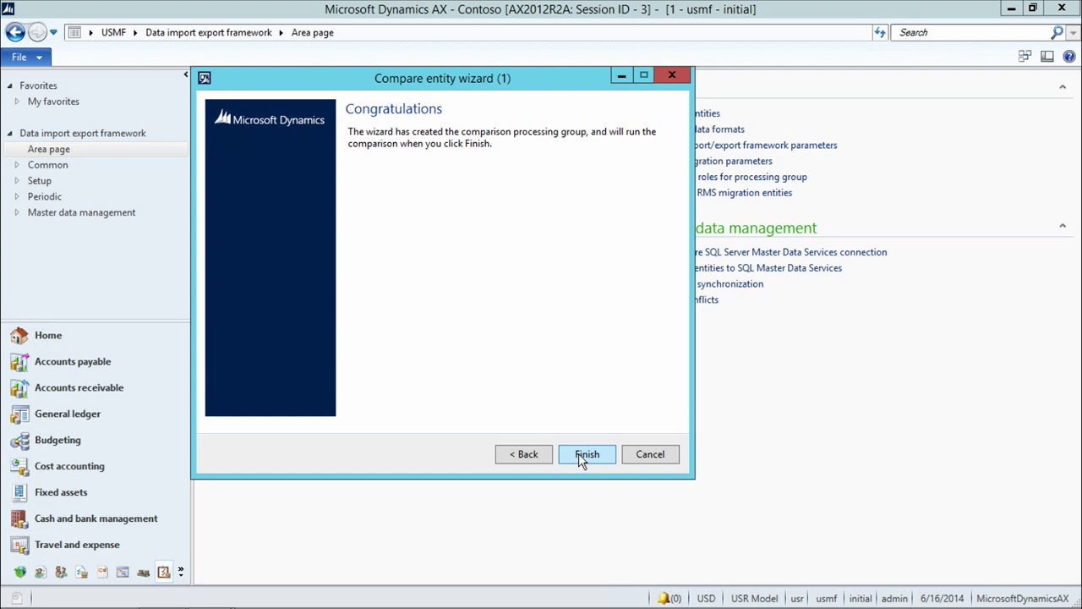
{"action": "left_click", "coordinate": [581, 456]}
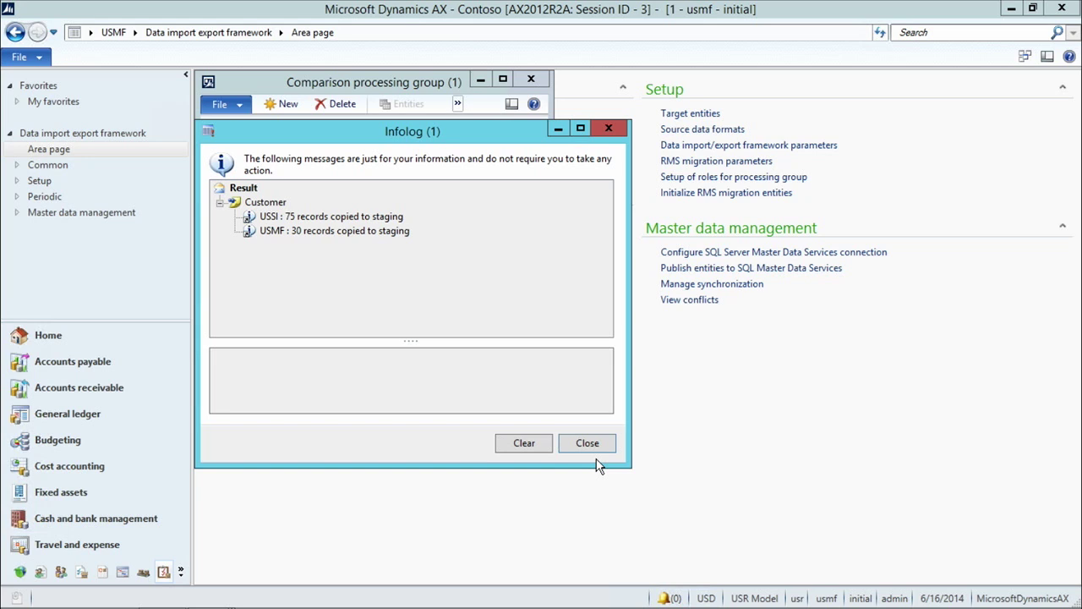
{"action": "left_click", "coordinate": [597, 445]}
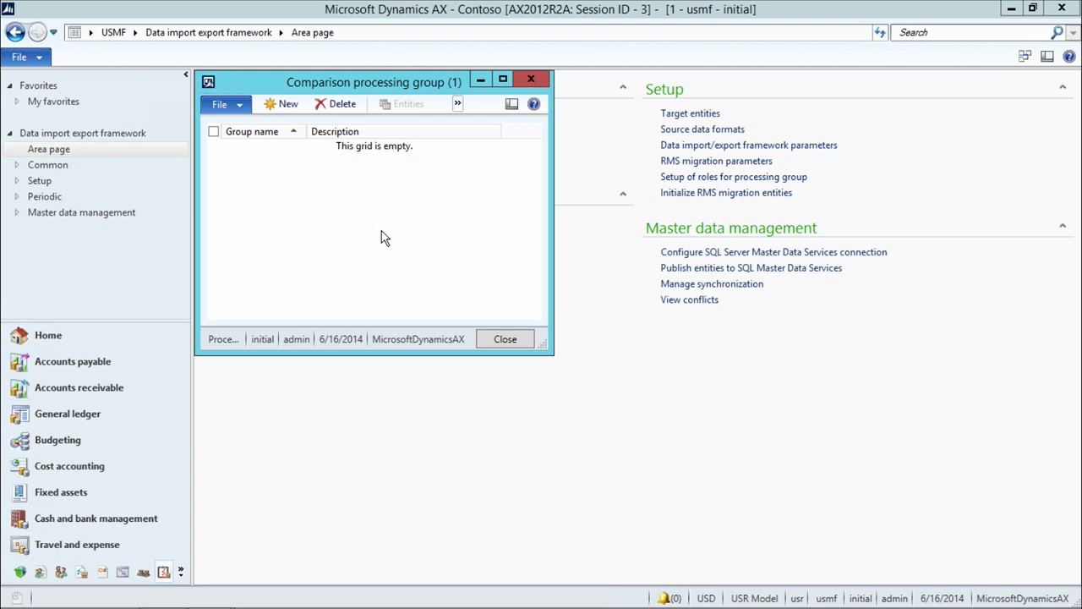
Step: Bring up the Compare_Customers record in the comparison processing groups and widen the Group name column
{"action": "key", "text": "ctrl+n"}
{"action": "type", "text": "Compare_Customers"}
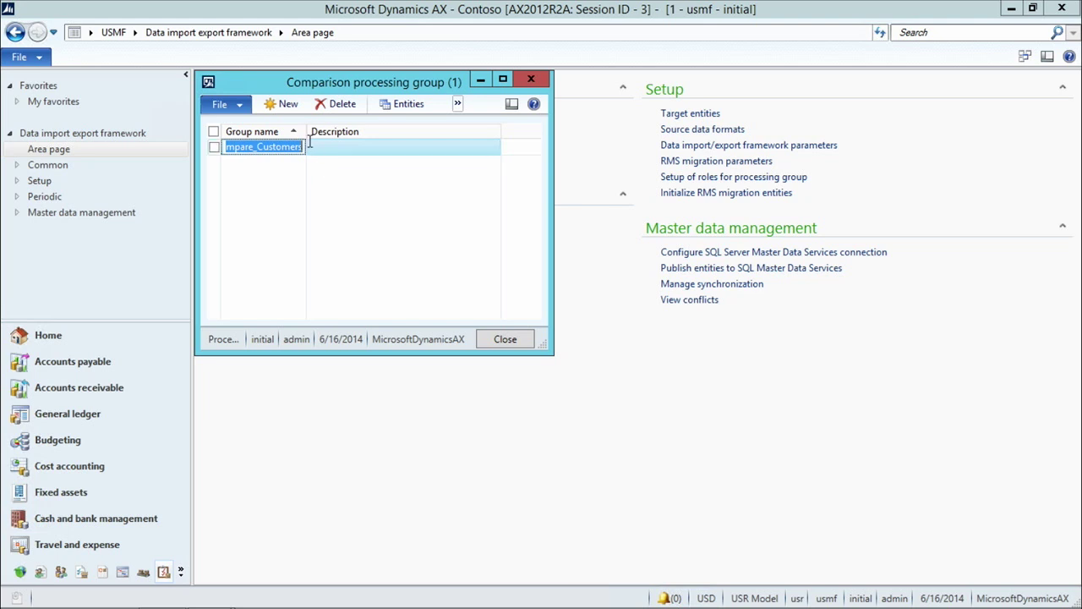
{"action": "left_click_drag", "start_coordinate": [307, 132], "coordinate": [342, 136]}
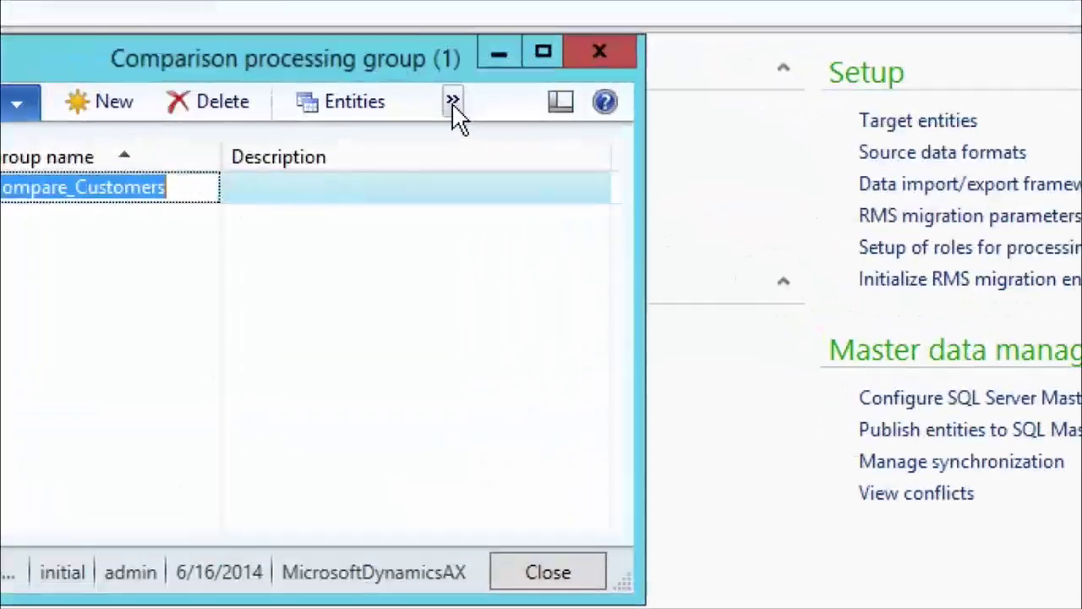
Step: Open the comparison results for the Compare_Customers group and widen the Entity column
{"action": "left_click", "coordinate": [454, 103]}
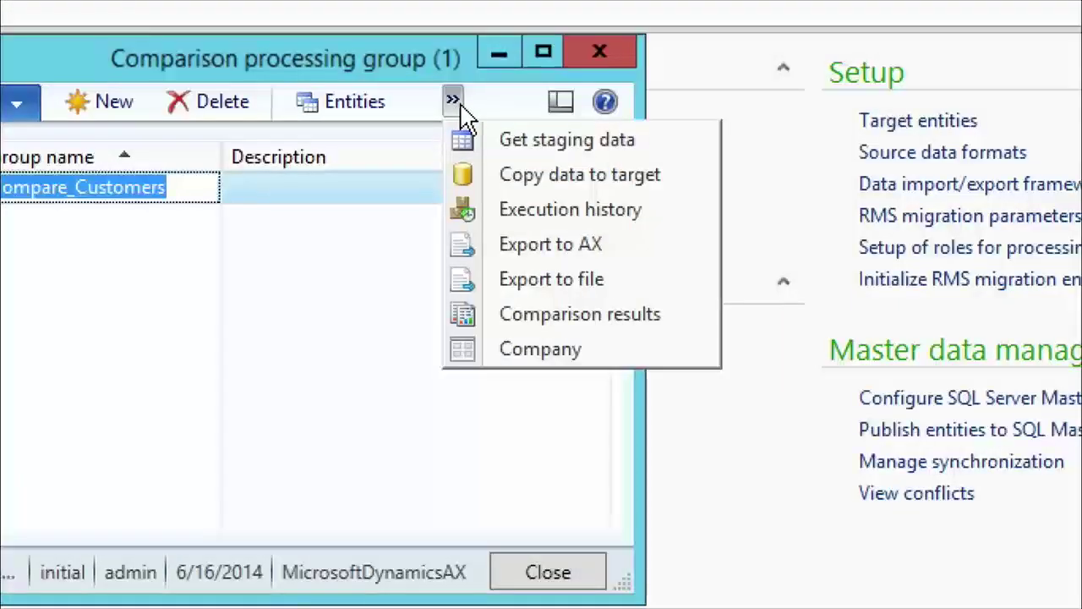
{"action": "left_click", "coordinate": [544, 320]}
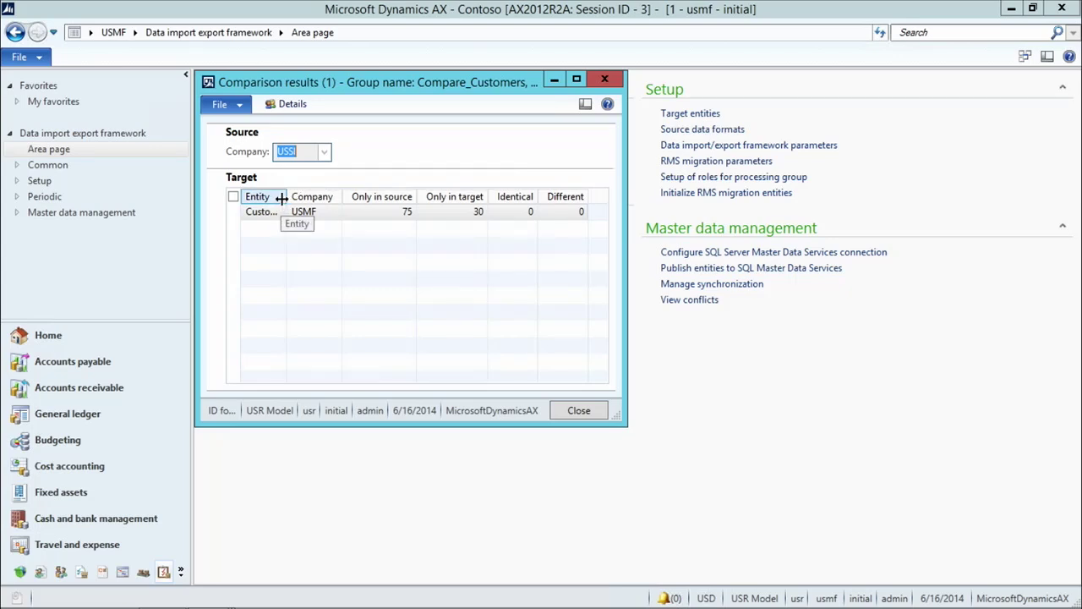
{"action": "left_click_drag", "start_coordinate": [281, 197], "coordinate": [304, 211]}
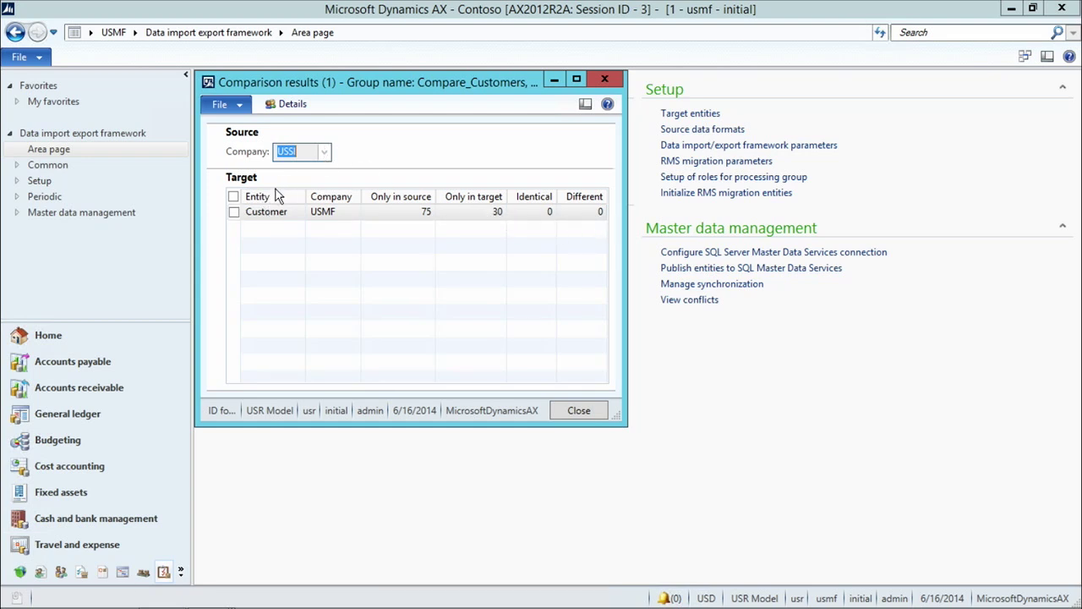
Step: Open the Customer comparison details and examine the target-only, identical and different records
{"action": "left_click", "coordinate": [288, 106]}
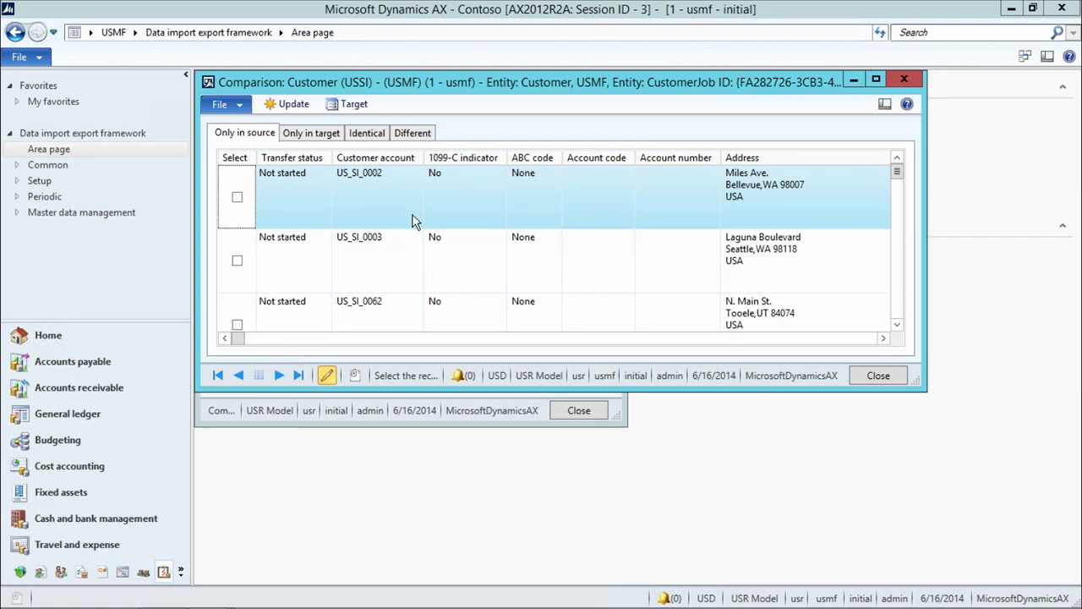
{"action": "left_click", "coordinate": [313, 134]}
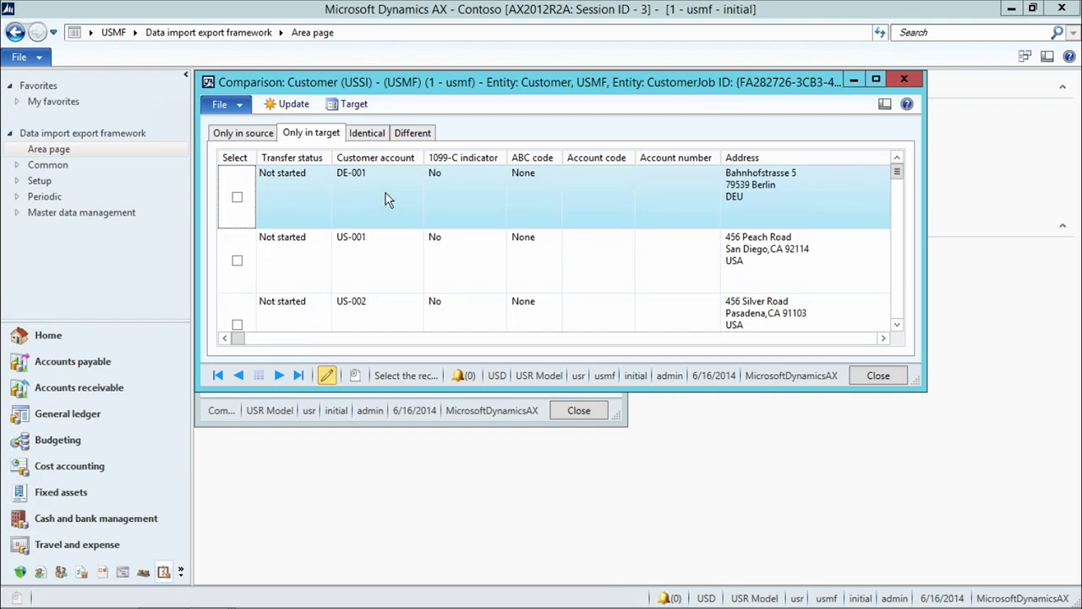
{"action": "left_click", "coordinate": [368, 135]}
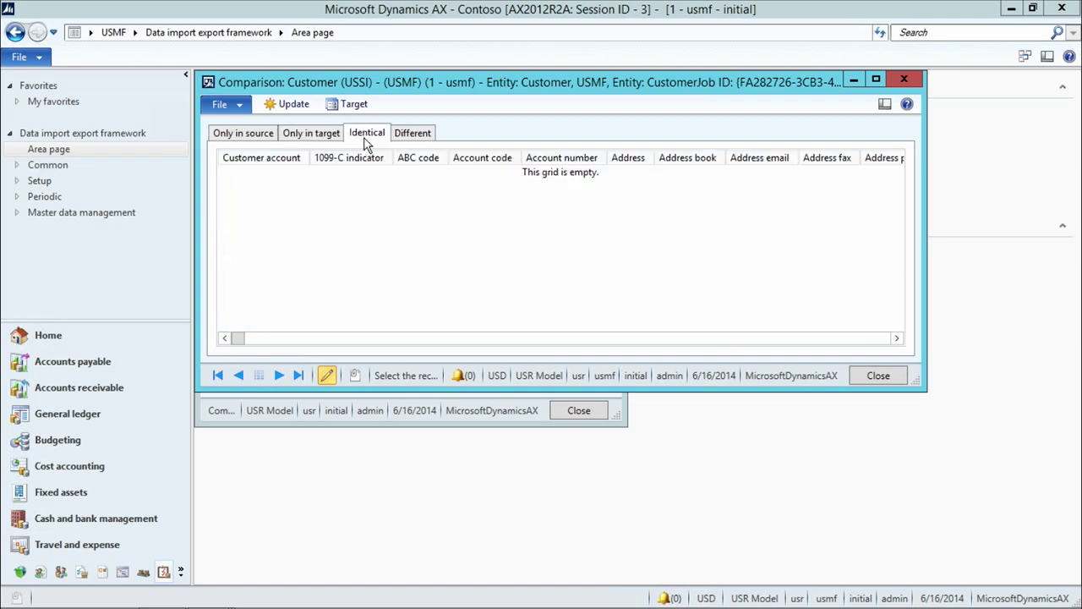
{"action": "left_click", "coordinate": [415, 137]}
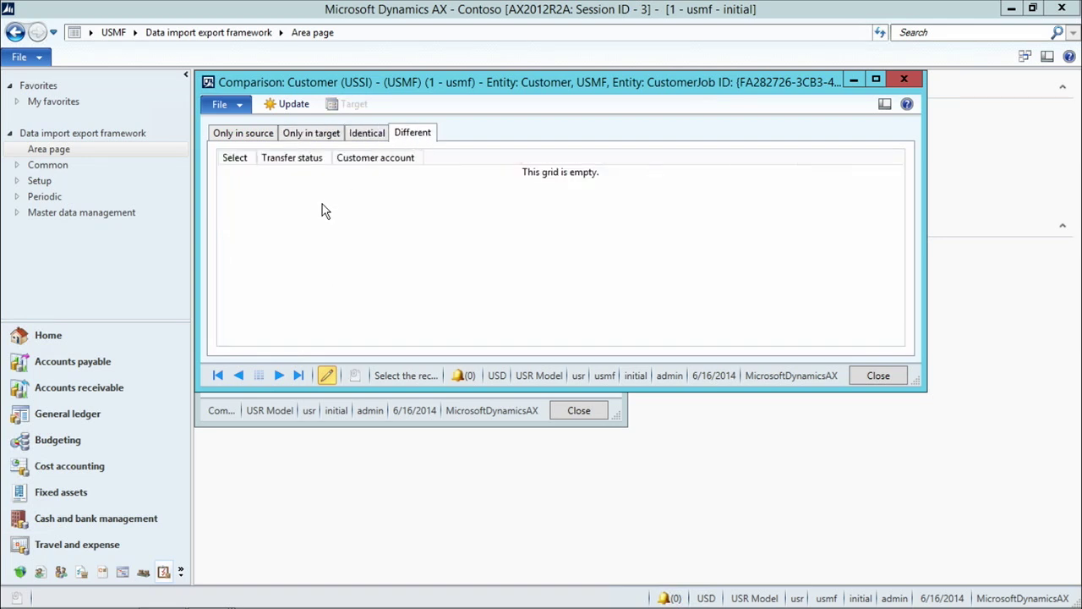
{"action": "left_click", "coordinate": [292, 139]}
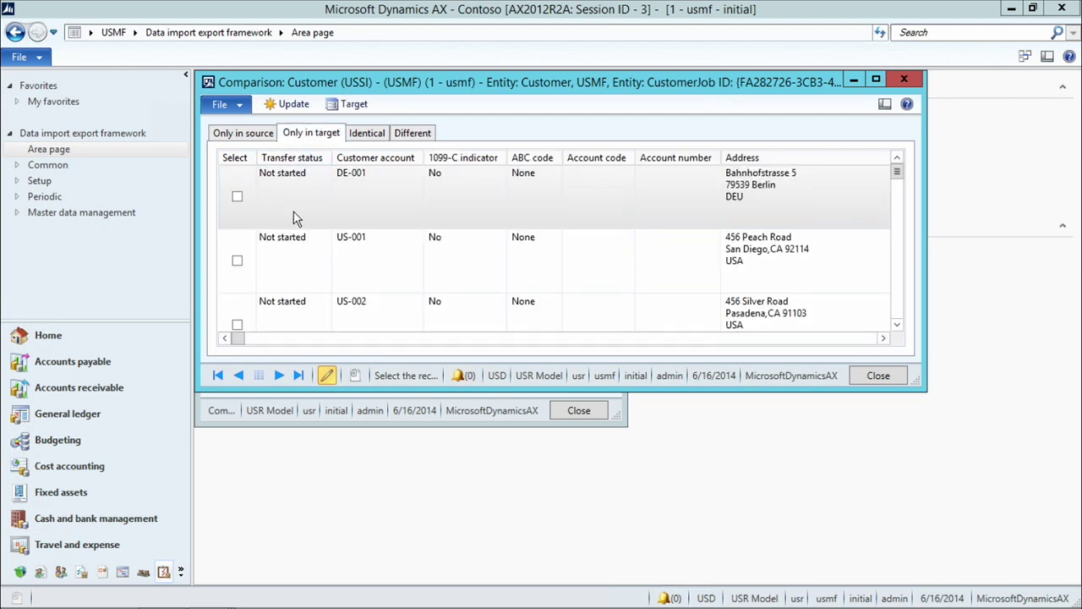
{"action": "left_click", "coordinate": [297, 264]}
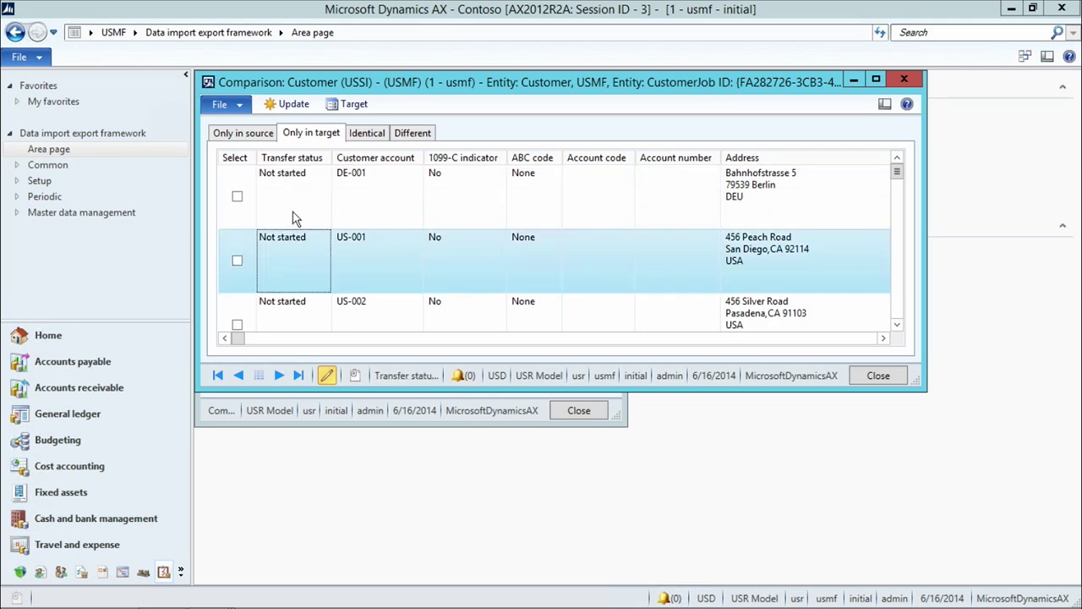
Step: Return to the source-only records, view the full customer record behind the first entry, and close it
{"action": "left_click", "coordinate": [262, 137]}
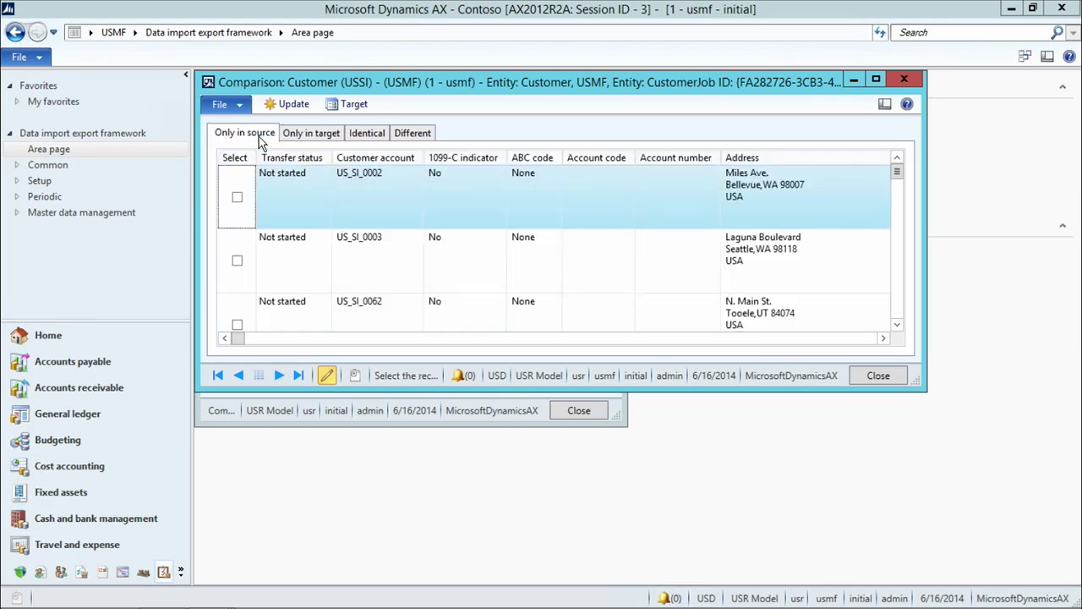
{"action": "left_click", "coordinate": [361, 108]}
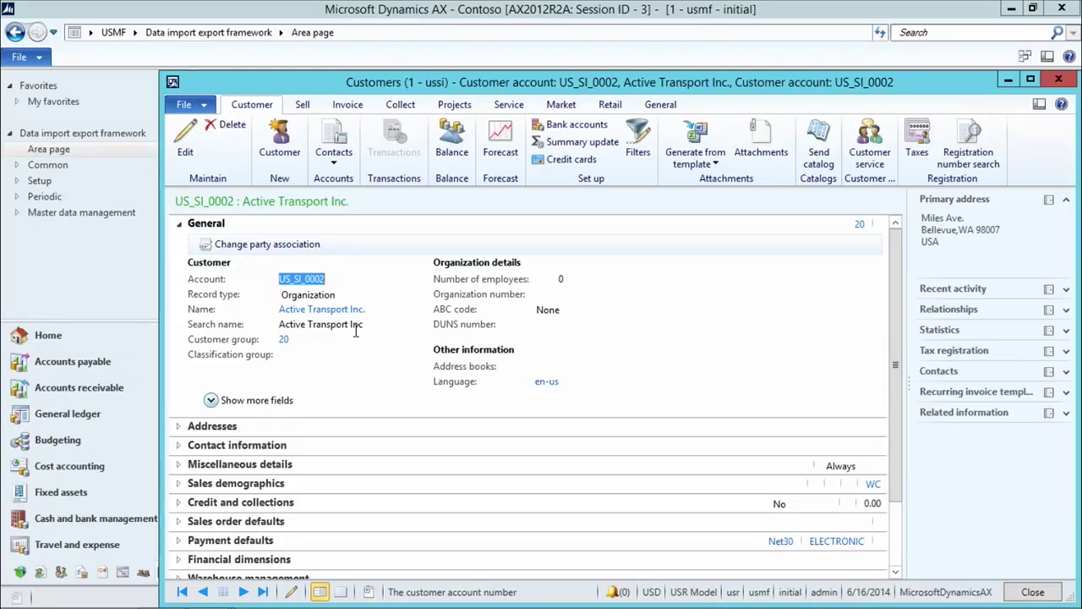
{"action": "key", "text": "Escape"}
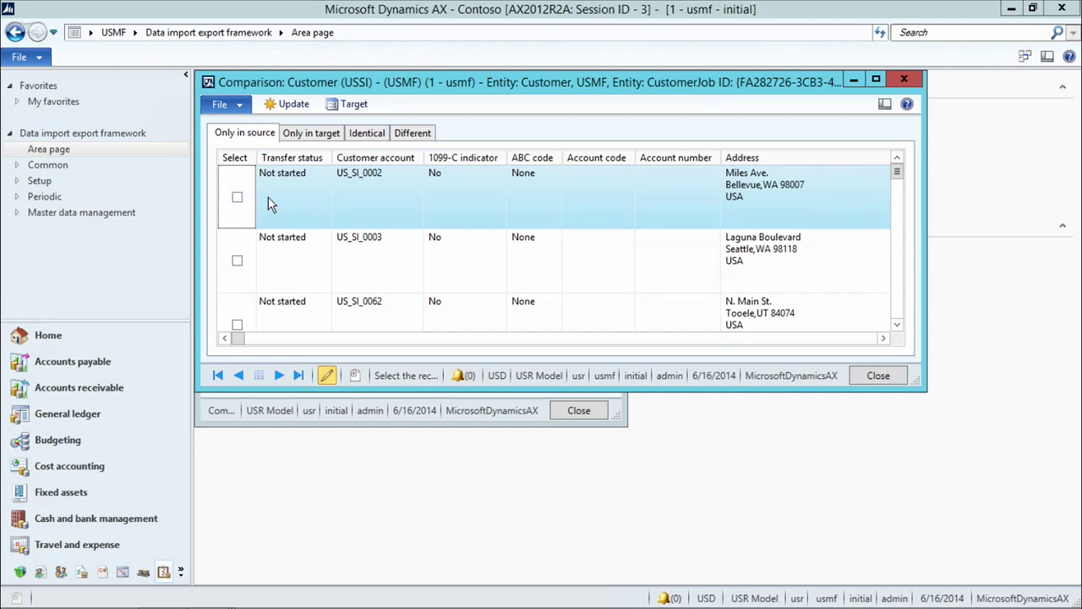
Step: View the batch options for writing data from source to target, and cancel without running the update
{"action": "left_click", "coordinate": [287, 104]}
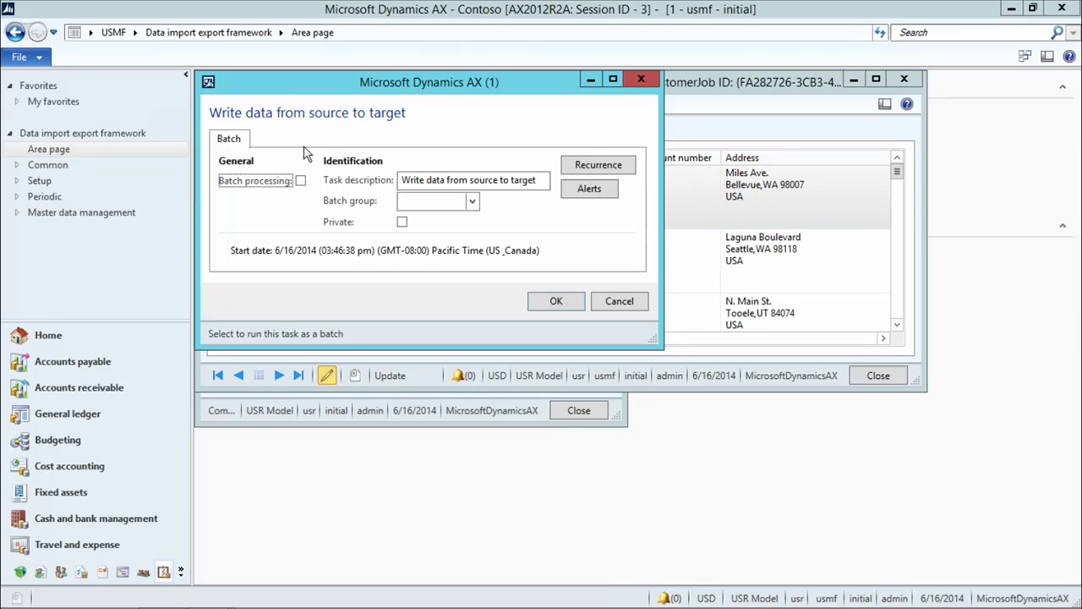
{"action": "left_click", "coordinate": [619, 302]}
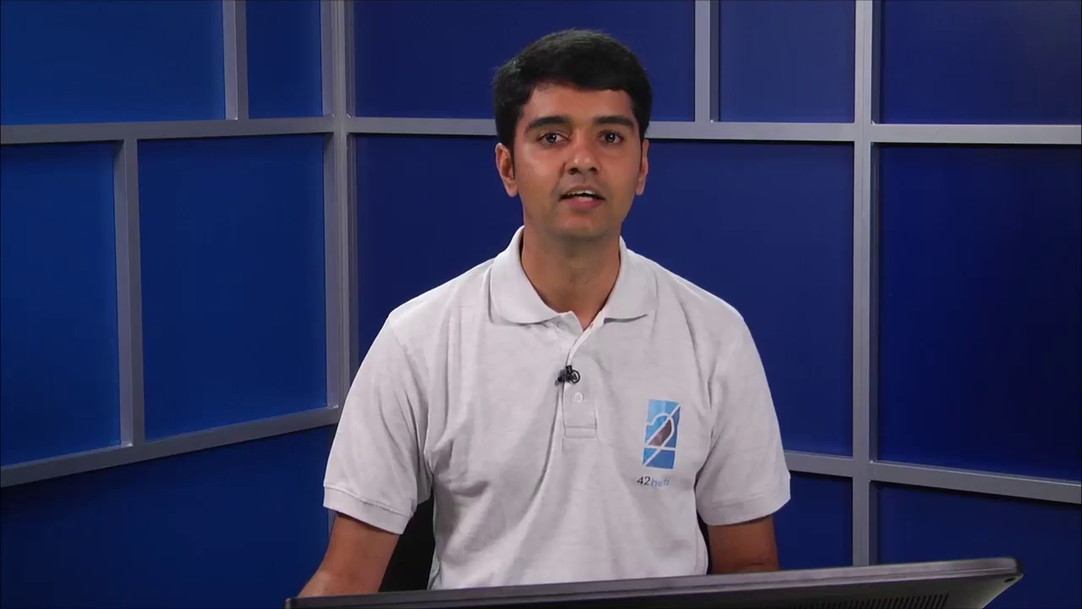